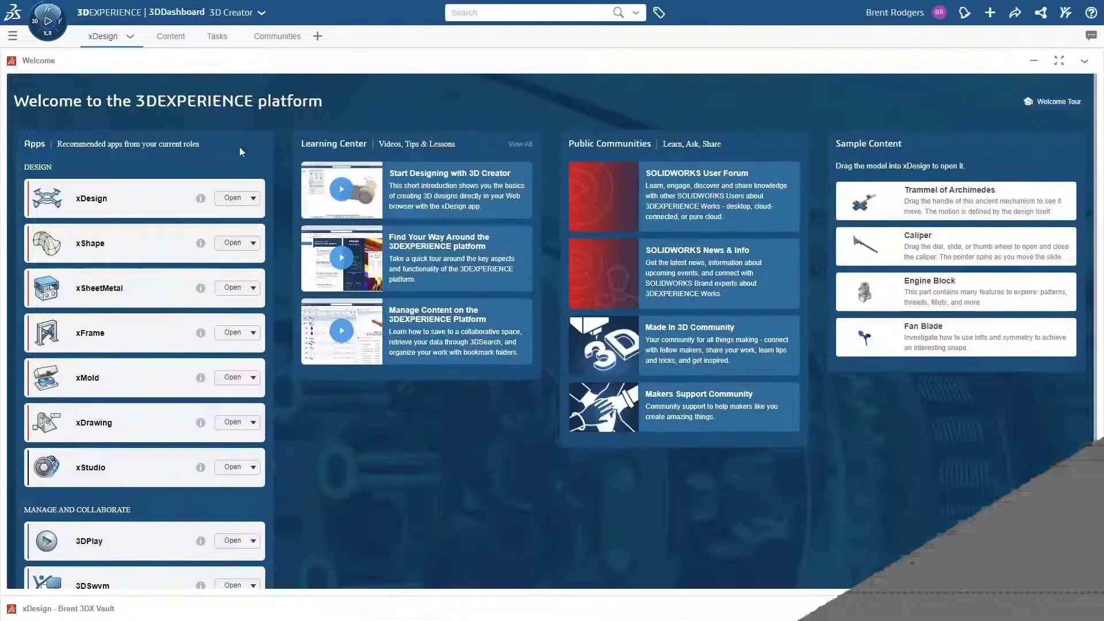
Launch 3DDrive from the My Apps list in the compass panel
{"action": "left_click", "coordinate": [48, 21]}
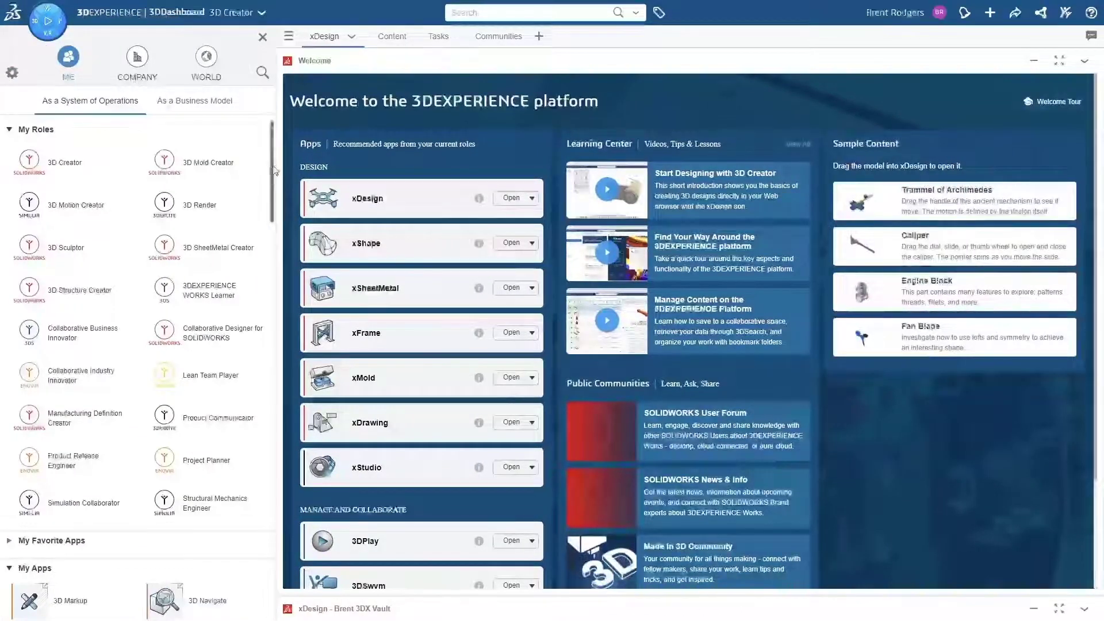
{"action": "left_click_drag", "start_coordinate": [275, 170], "coordinate": [275, 222]}
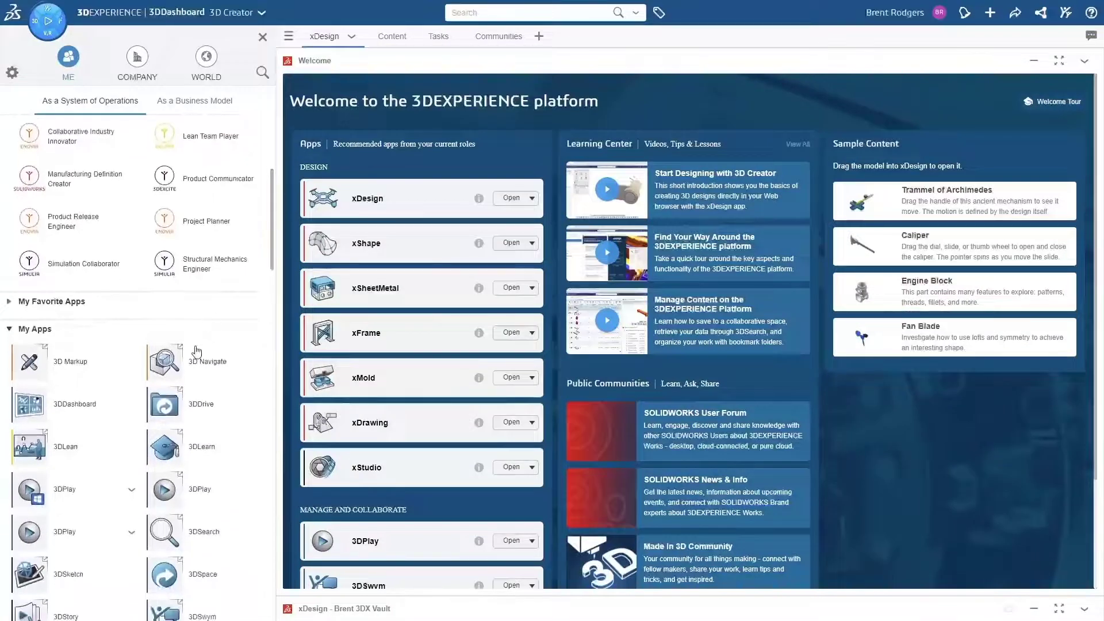
{"action": "left_click", "coordinate": [168, 404]}
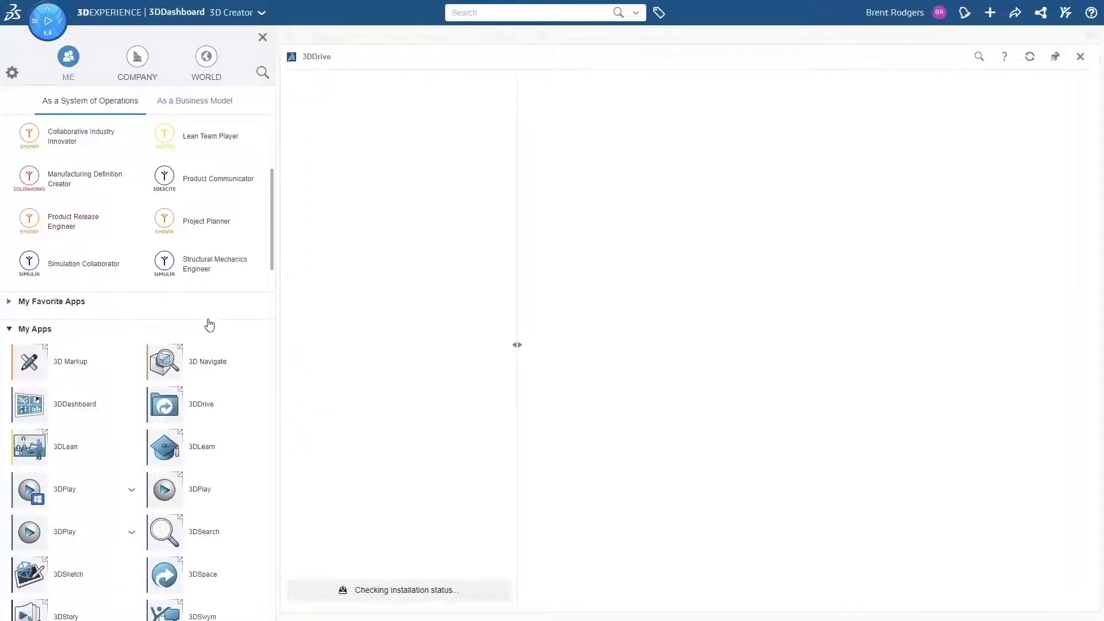
Close the apps panel and drag Spreadsheet 02.xlsx from the desktop into My Files
{"action": "left_click", "coordinate": [263, 40]}
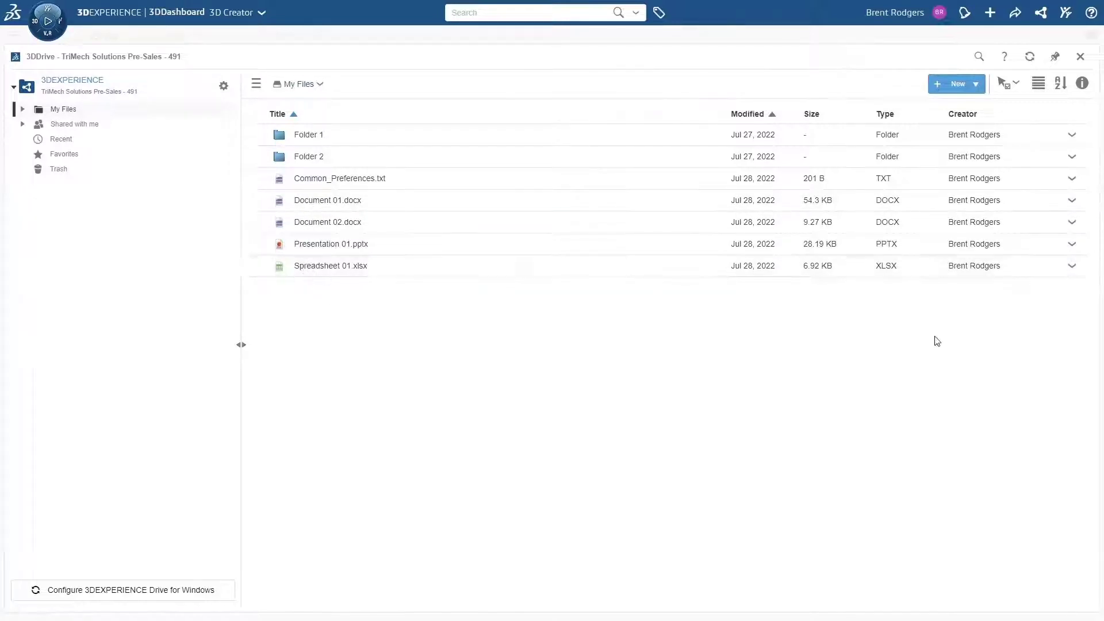
{"action": "left_click_drag", "start_coordinate": [1095, 215], "coordinate": [763, 304]}
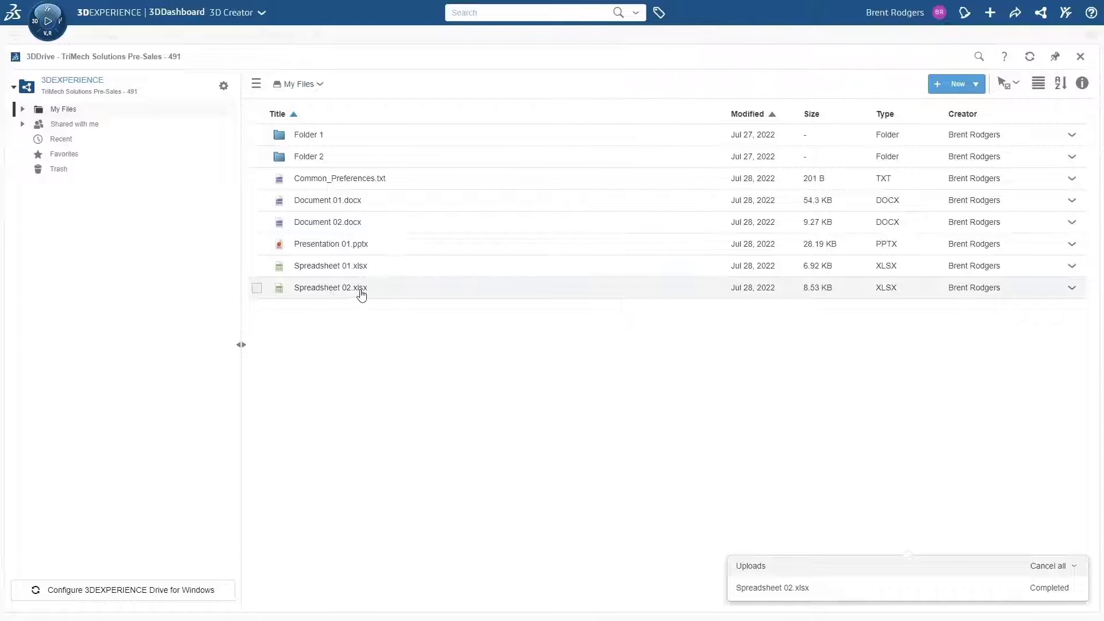
Upload 'Working With Office Files in 3D Drive.docx' from the computer via New > Upload file
{"action": "left_click", "coordinate": [976, 83]}
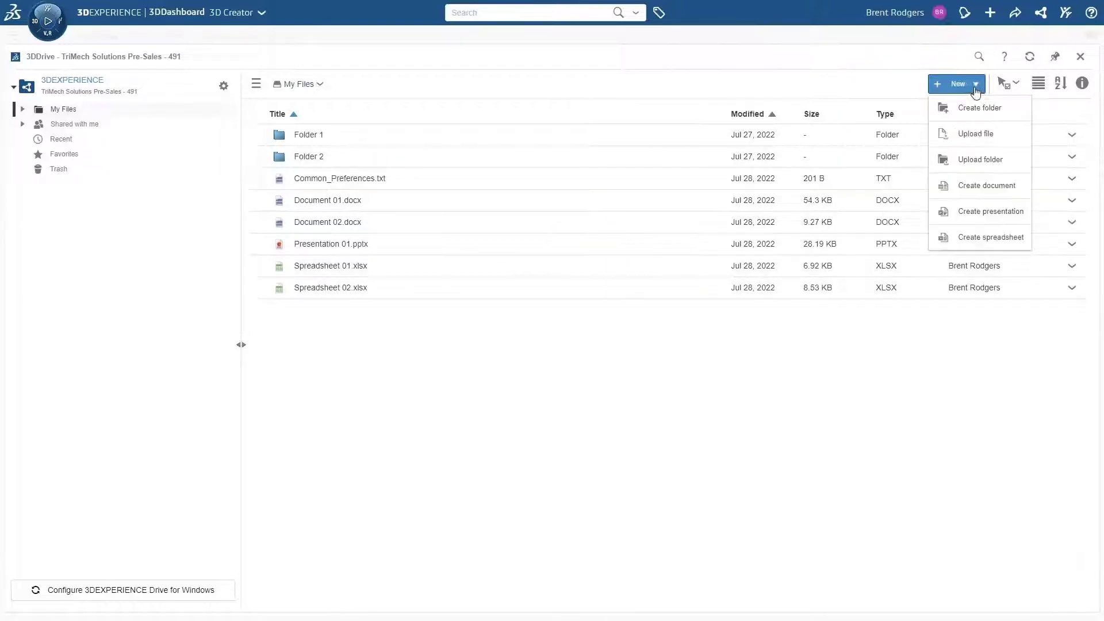
{"action": "left_click", "coordinate": [966, 134]}
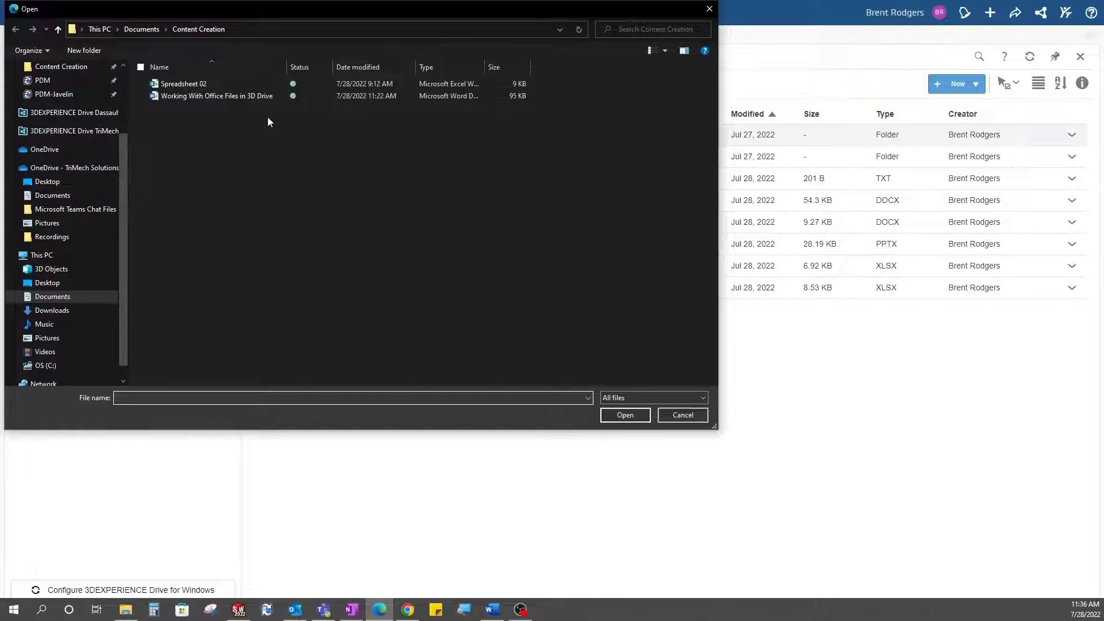
{"action": "left_click", "coordinate": [250, 95]}
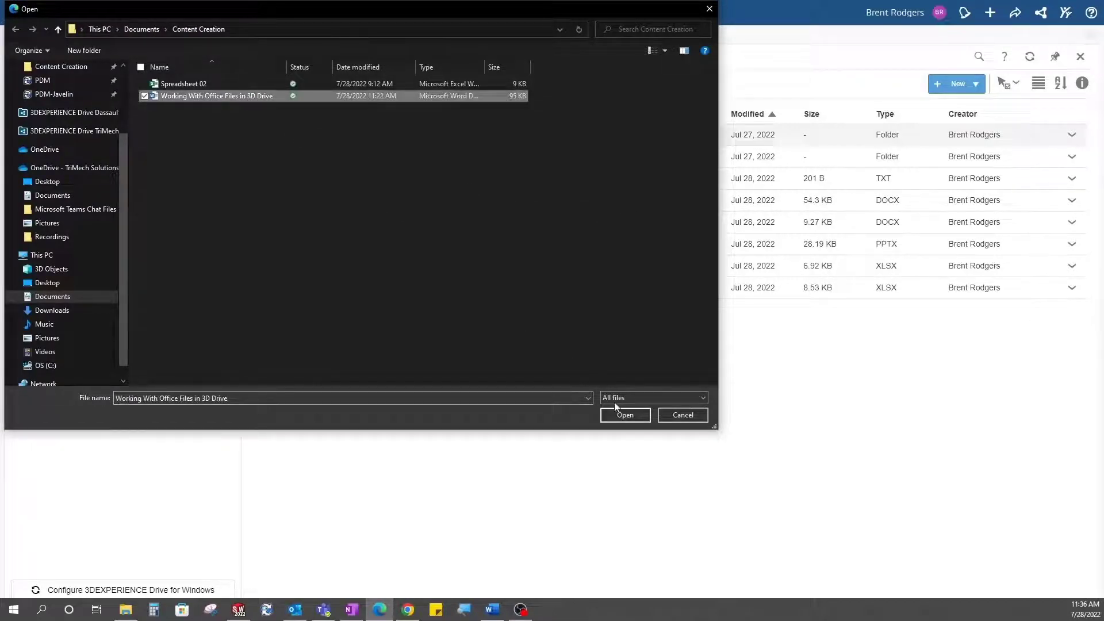
{"action": "left_click", "coordinate": [625, 415]}
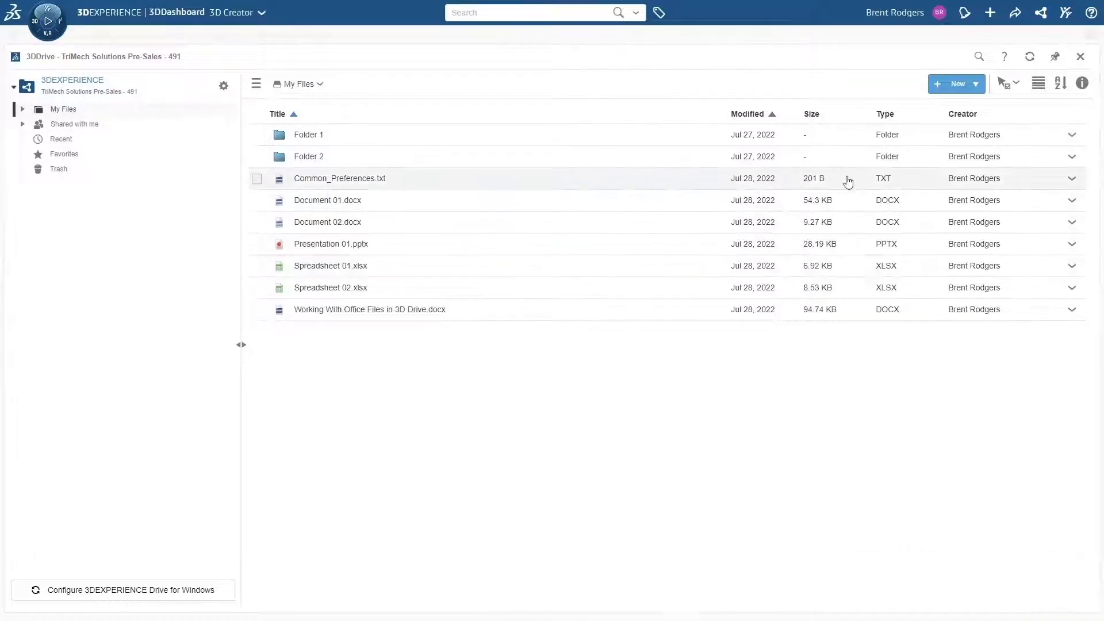
Create a blank Word document titled Document 03, with a description, and open it
{"action": "left_click", "coordinate": [958, 84]}
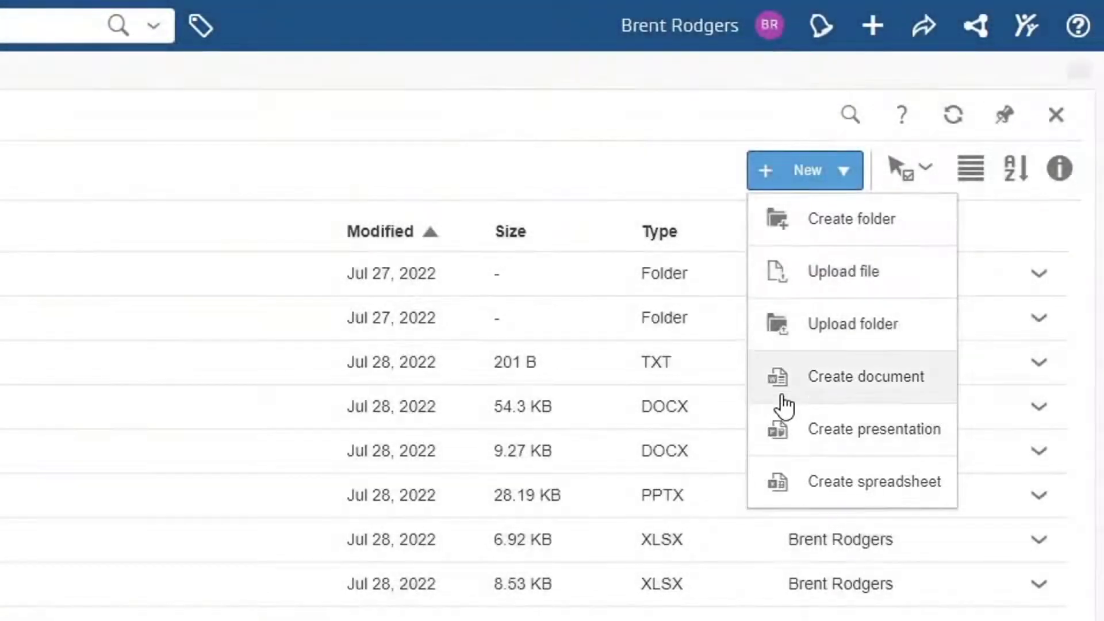
{"action": "left_click", "coordinate": [783, 384]}
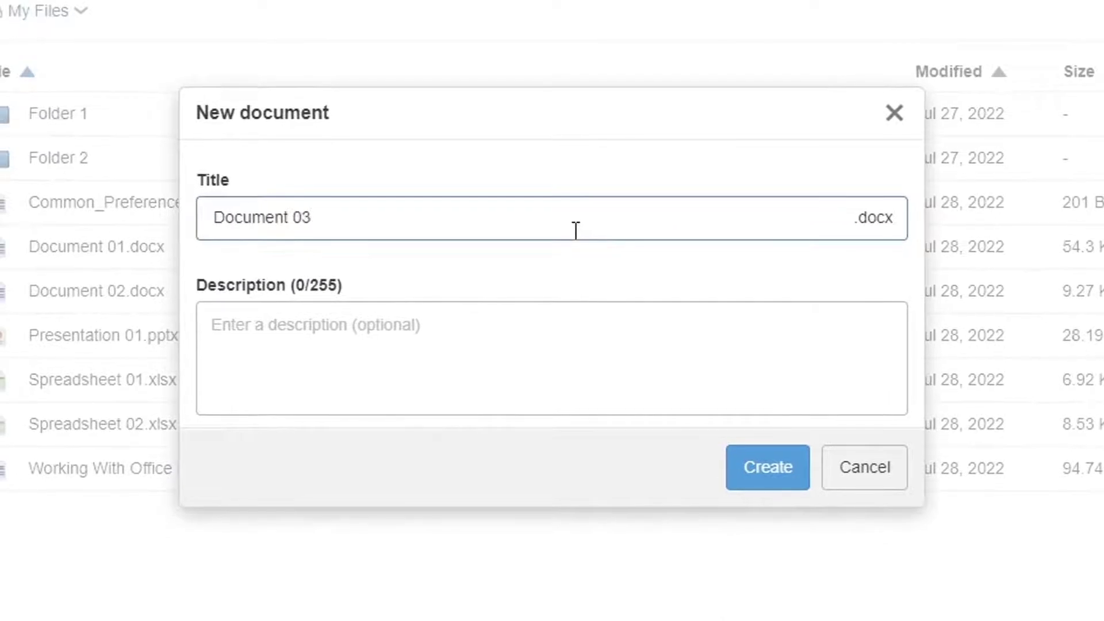
{"action": "left_click", "coordinate": [496, 328]}
{"action": "type", "text": "Word Doc"}
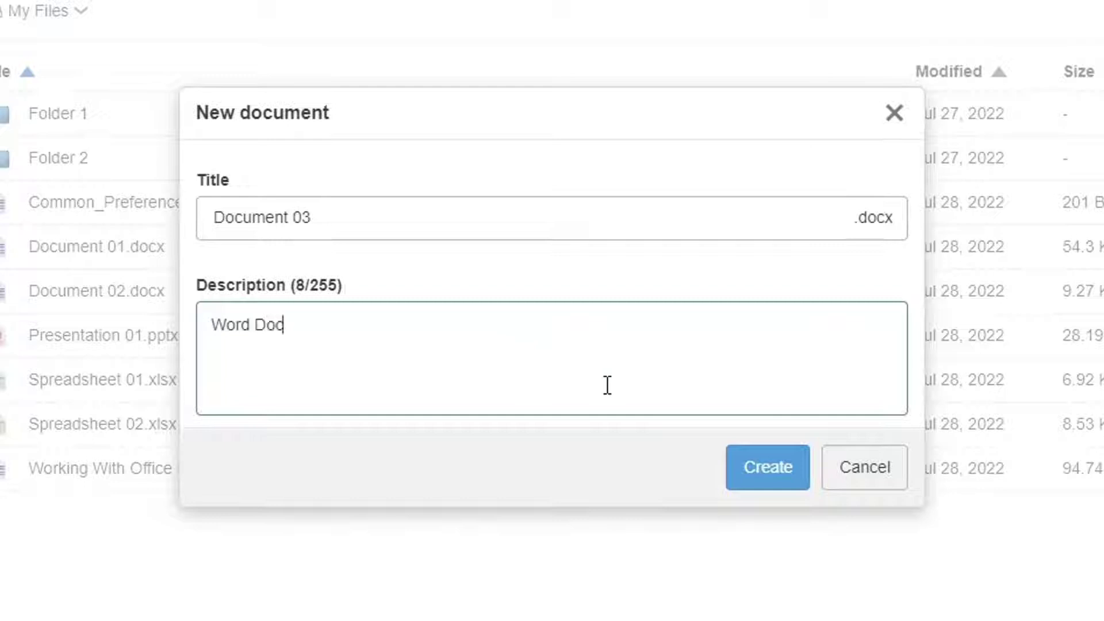
{"action": "left_click", "coordinate": [767, 466]}
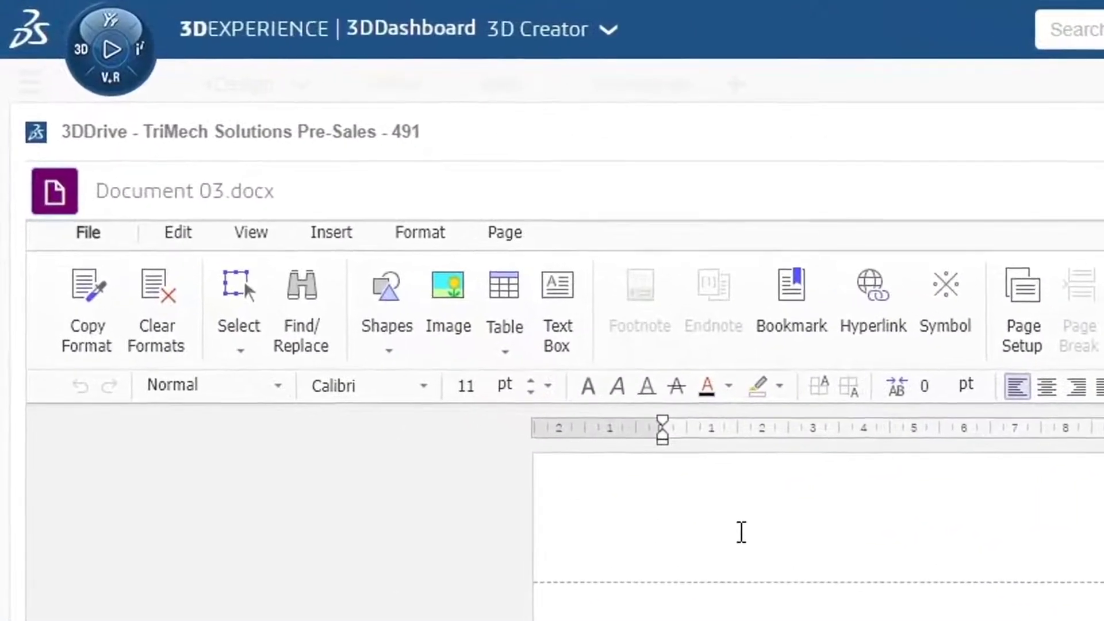
{"action": "type", "text": "Working With "}
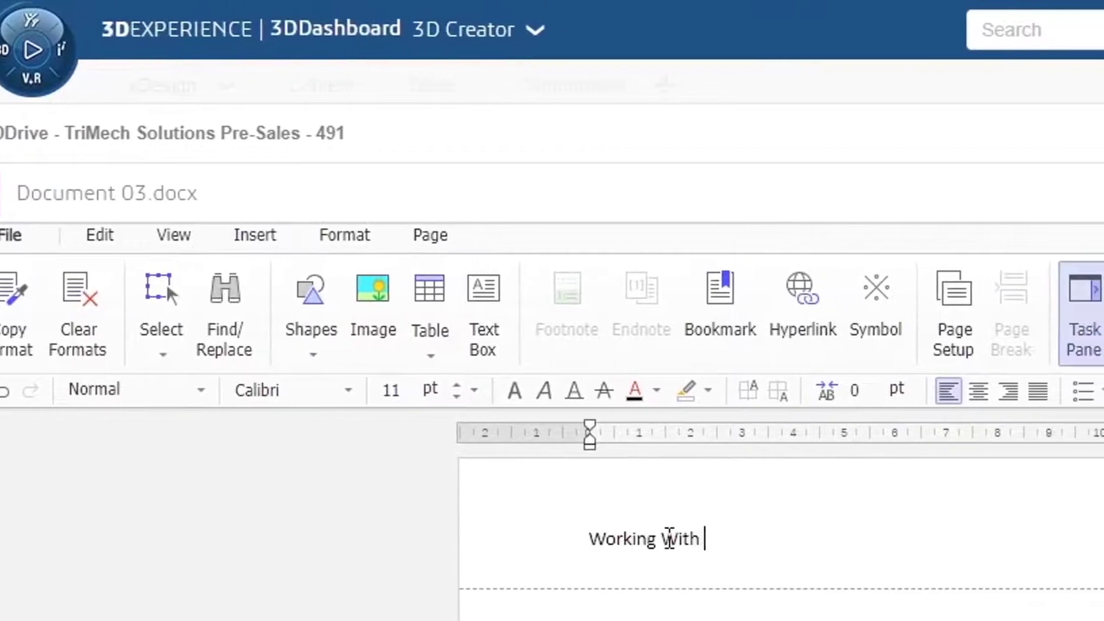
{"action": "type", "text": "Offic"}
{"action": "type", "text": "e Files in 3"}
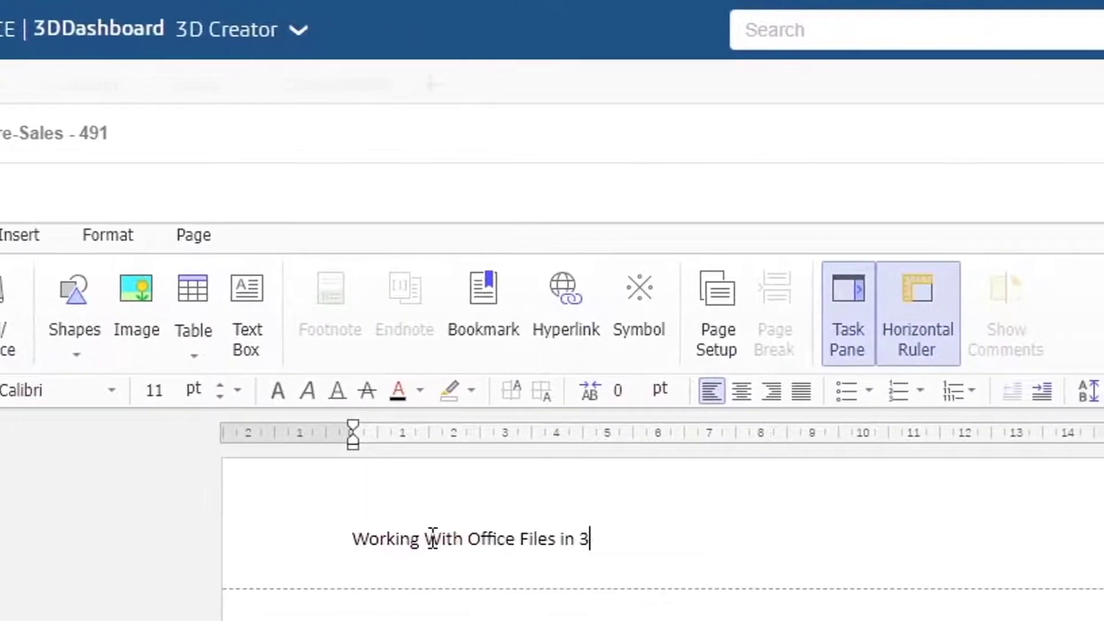
{"action": "type", "text": "D Driv"}
{"action": "type", "text": "e"}
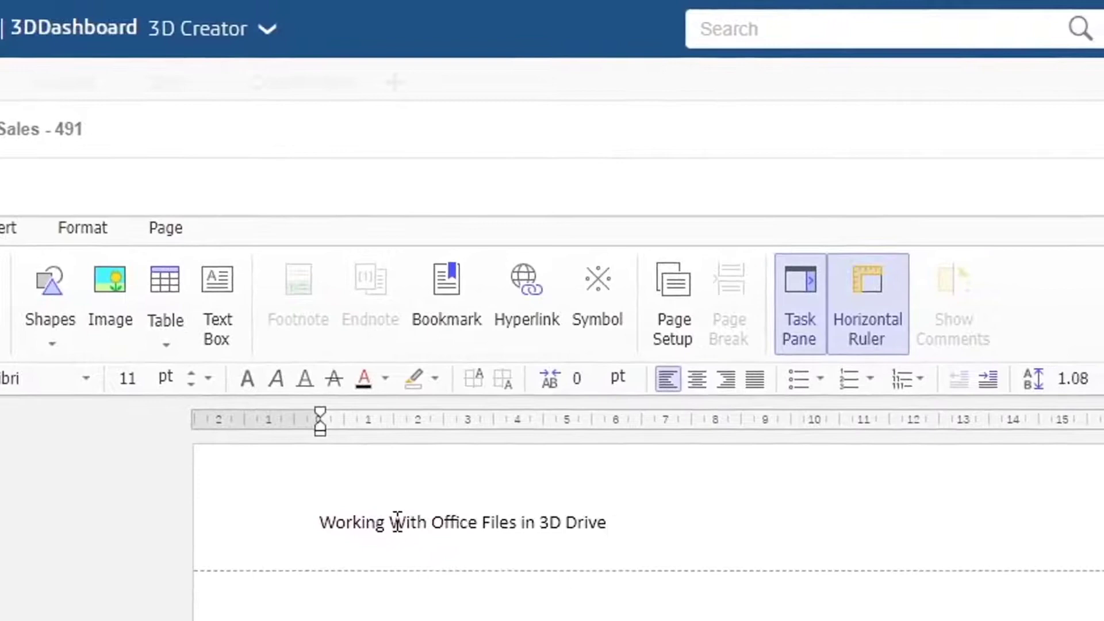
Make the heading 'Working With Office Files in 3D Drive' 16 pt and italic
{"action": "left_click_drag", "start_coordinate": [608, 521], "coordinate": [222, 471]}
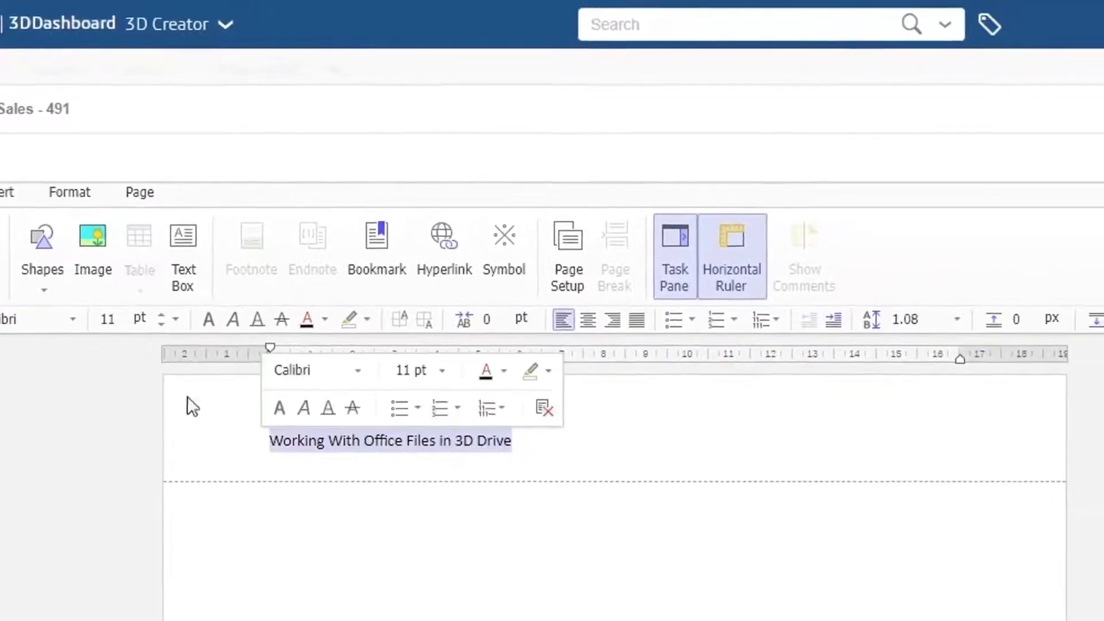
{"action": "left_click", "coordinate": [175, 321]}
{"action": "left_click", "coordinate": [144, 484]}
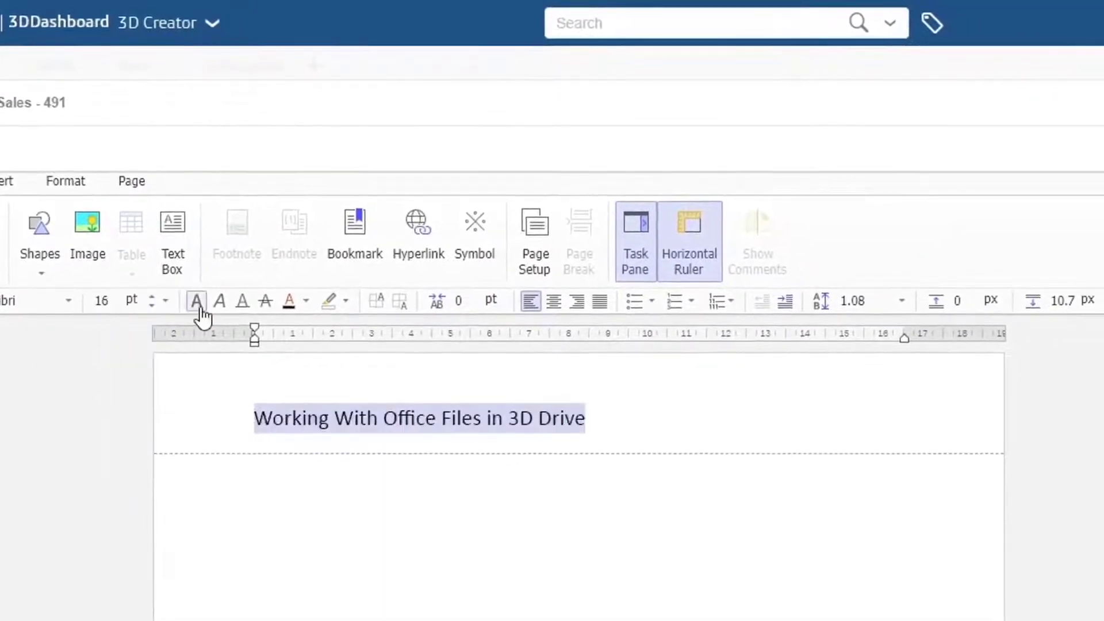
{"action": "left_click", "coordinate": [221, 302]}
{"action": "left_click", "coordinate": [250, 457]}
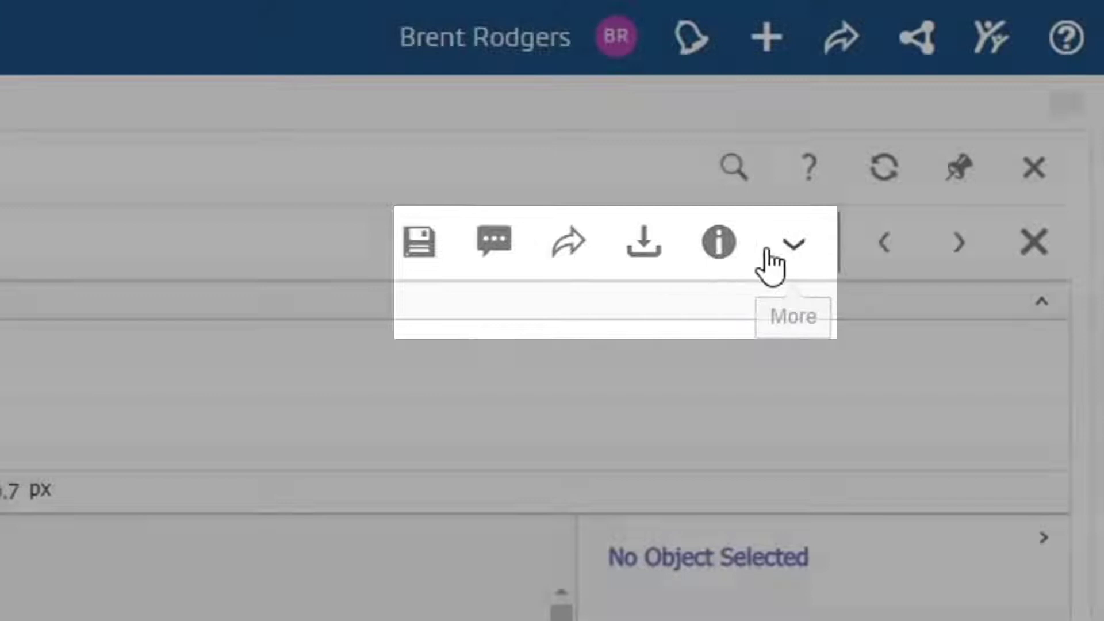
Close Document 03.docx in the editor and go back to the My Files list
{"action": "left_click", "coordinate": [792, 244]}
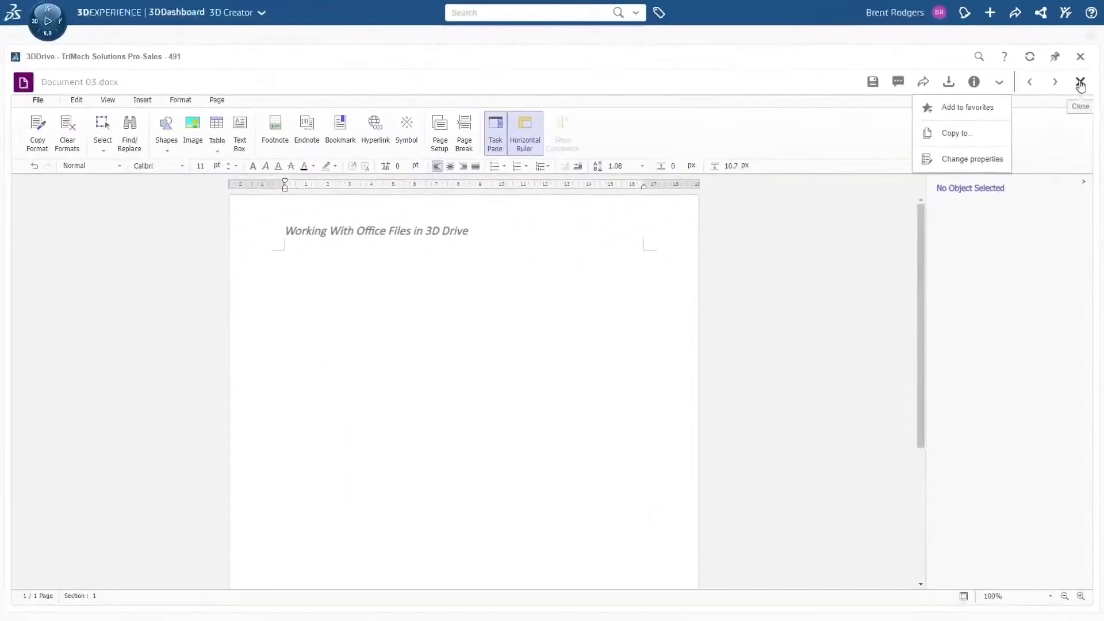
{"action": "left_click", "coordinate": [1081, 82]}
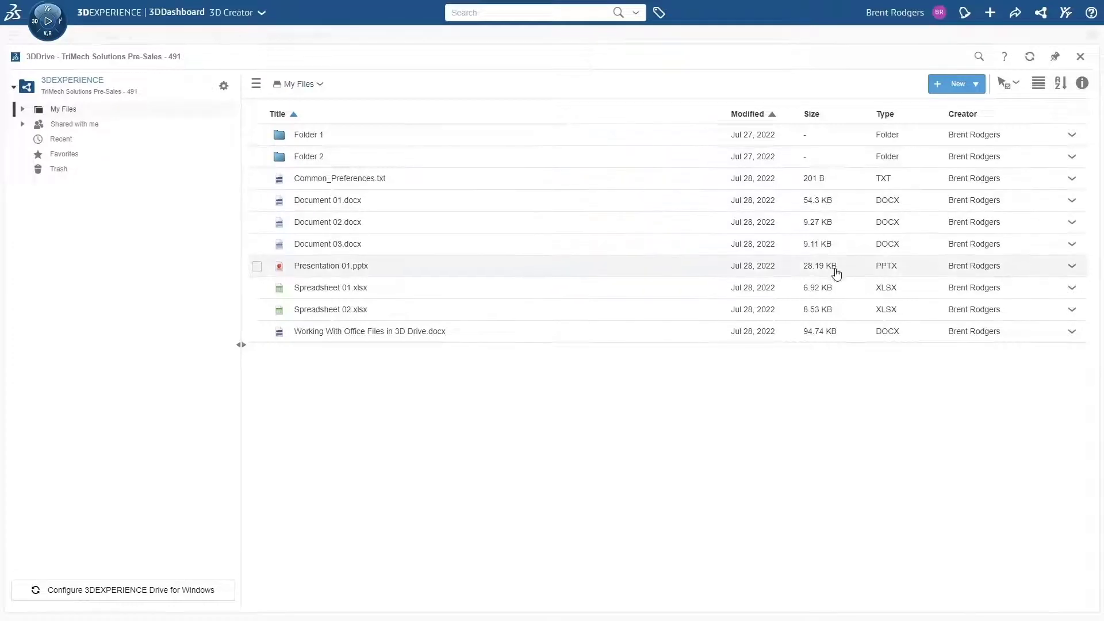
Tick the checkbox beside Document 03.docx in the file list
{"action": "left_click", "coordinate": [257, 244]}
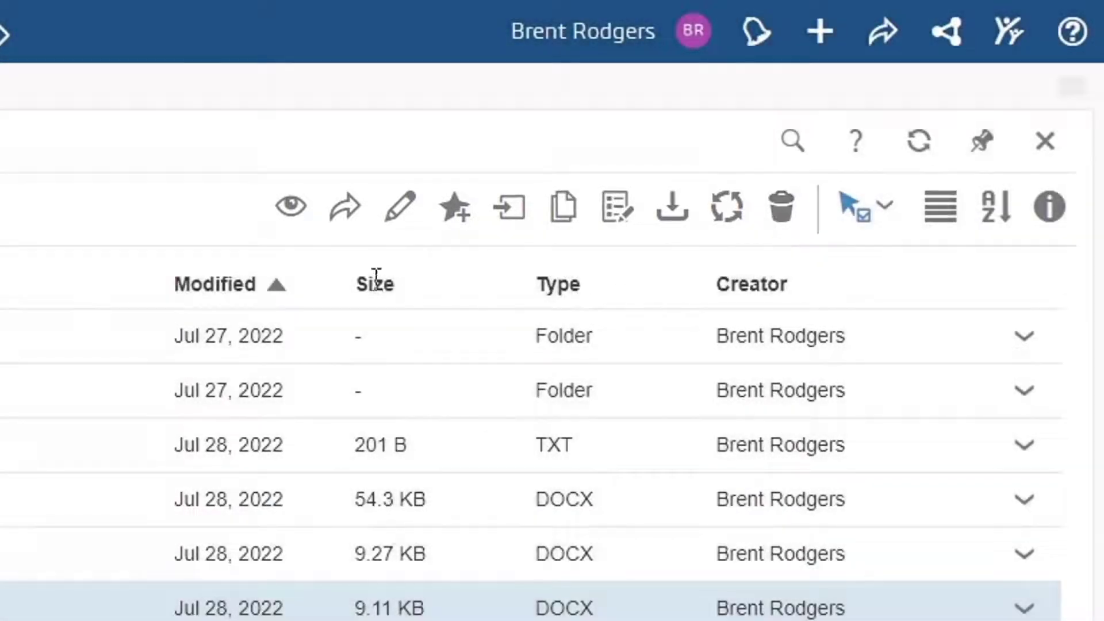
Add the line 'Easy & Efficient!' under Document 03's title, save, and close
{"action": "left_click", "coordinate": [291, 208]}
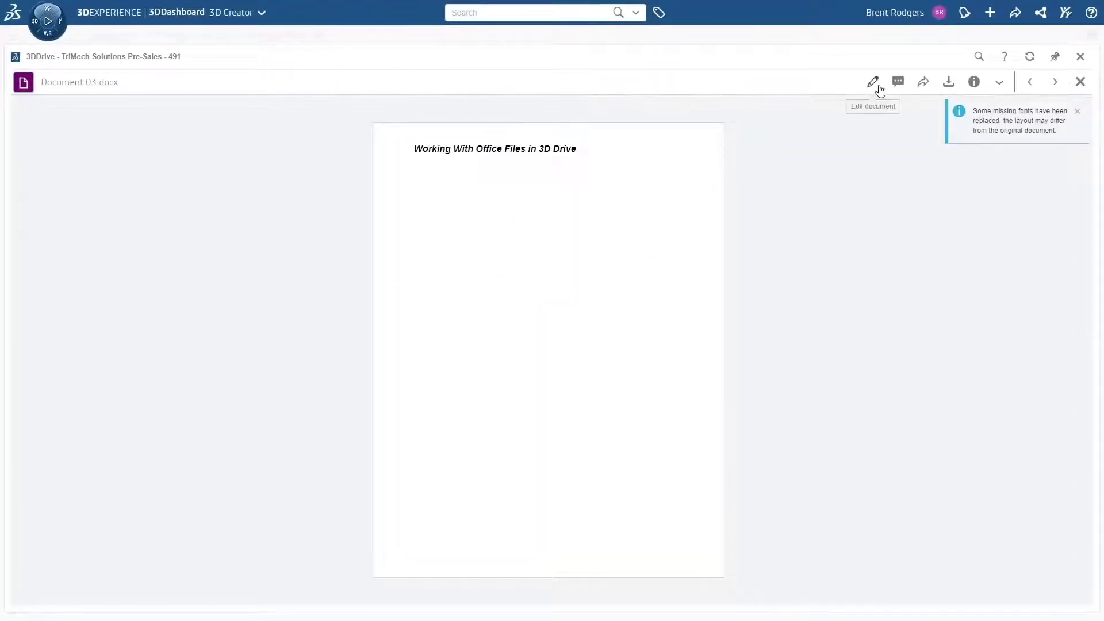
{"action": "left_click", "coordinate": [874, 83]}
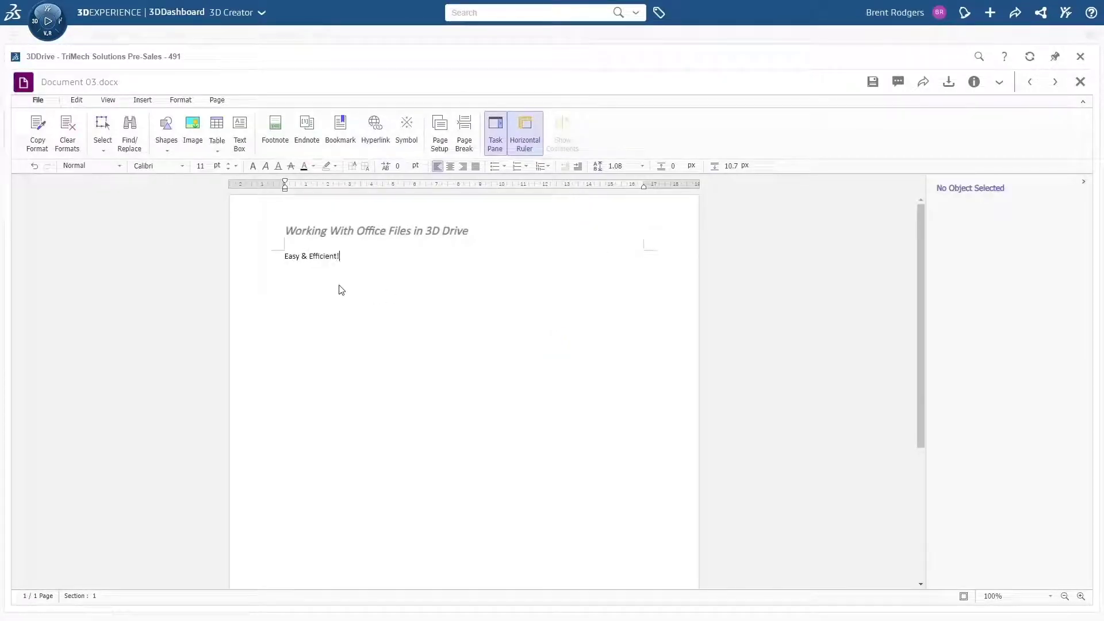
{"action": "left_click", "coordinate": [873, 82]}
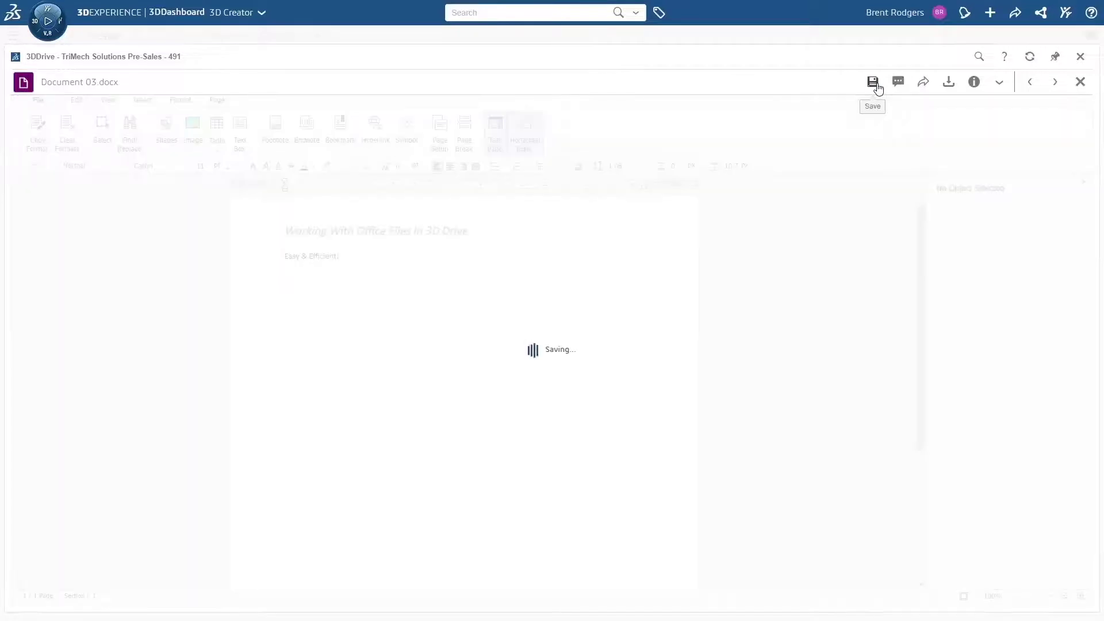
{"action": "left_click", "coordinate": [1080, 81]}
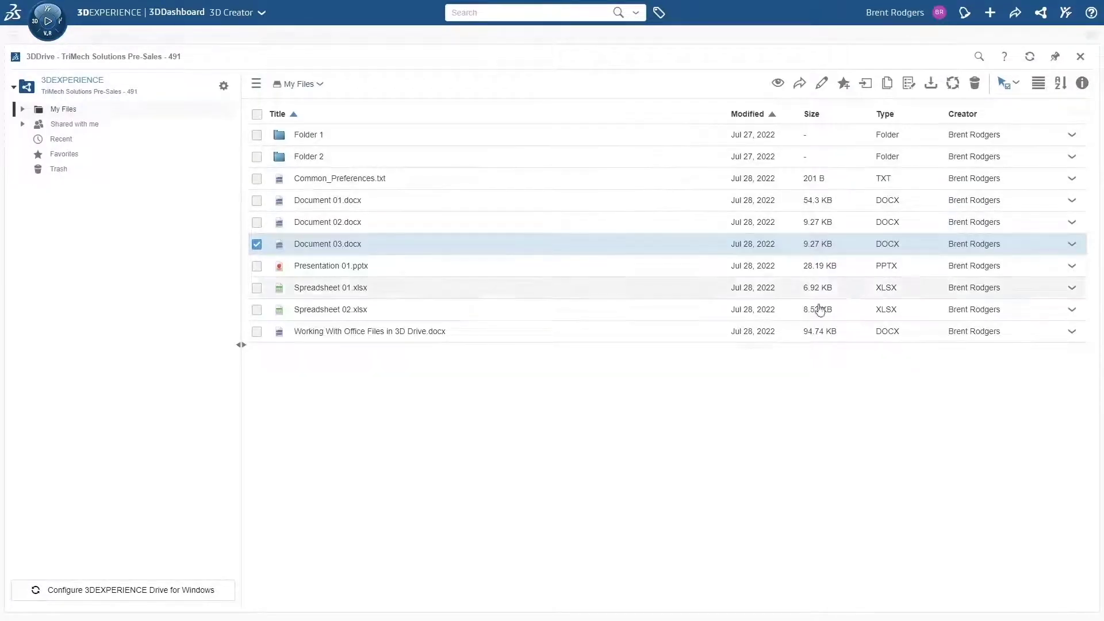
Deselect Document 03.docx and create a folder titled 'Office Files'
{"action": "left_click", "coordinate": [257, 243]}
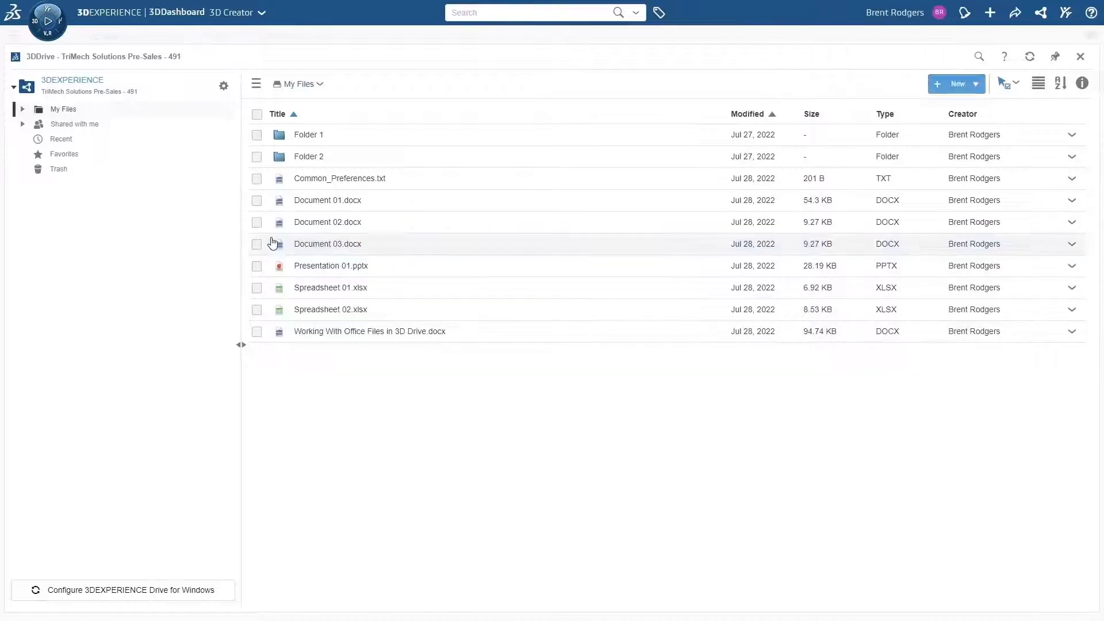
{"action": "left_click", "coordinate": [956, 84]}
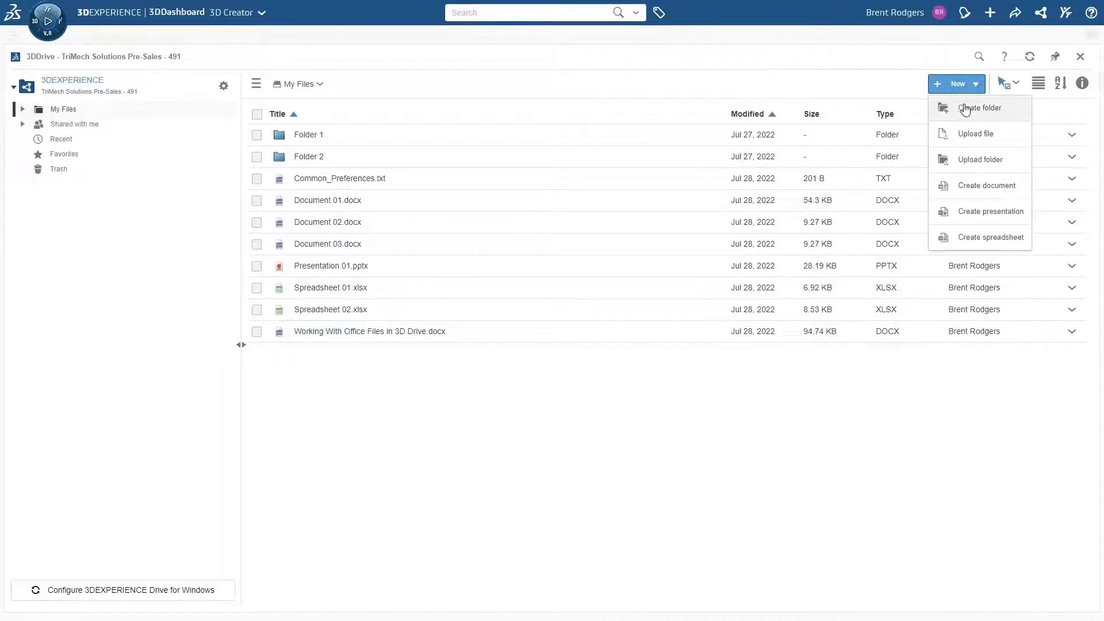
{"action": "left_click", "coordinate": [972, 112]}
{"action": "type", "text": "Office Files"}
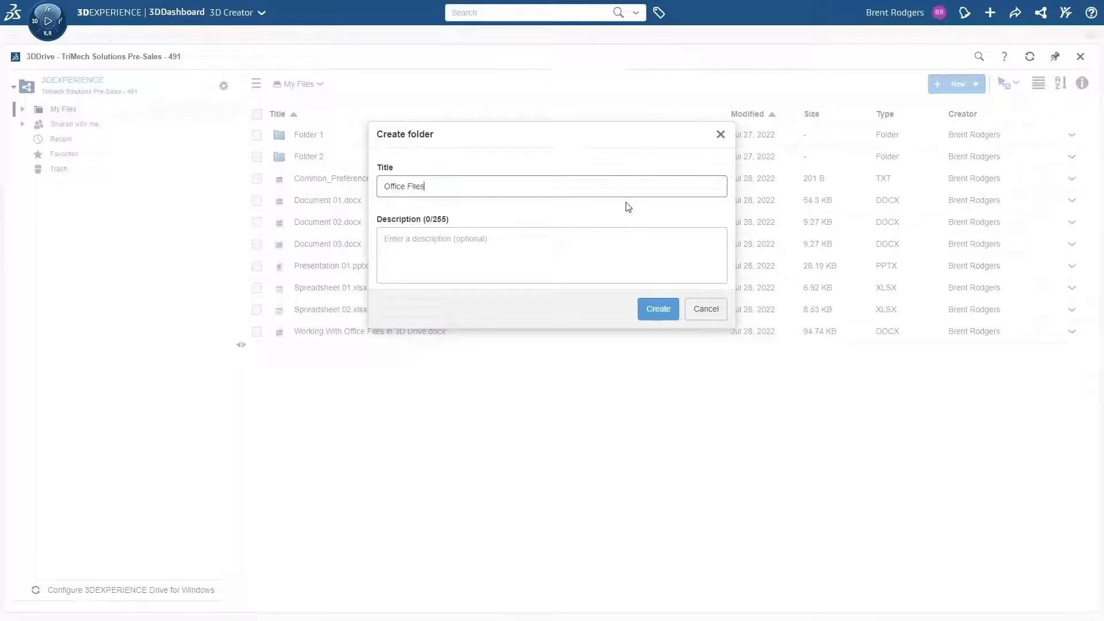
{"action": "left_click", "coordinate": [658, 309]}
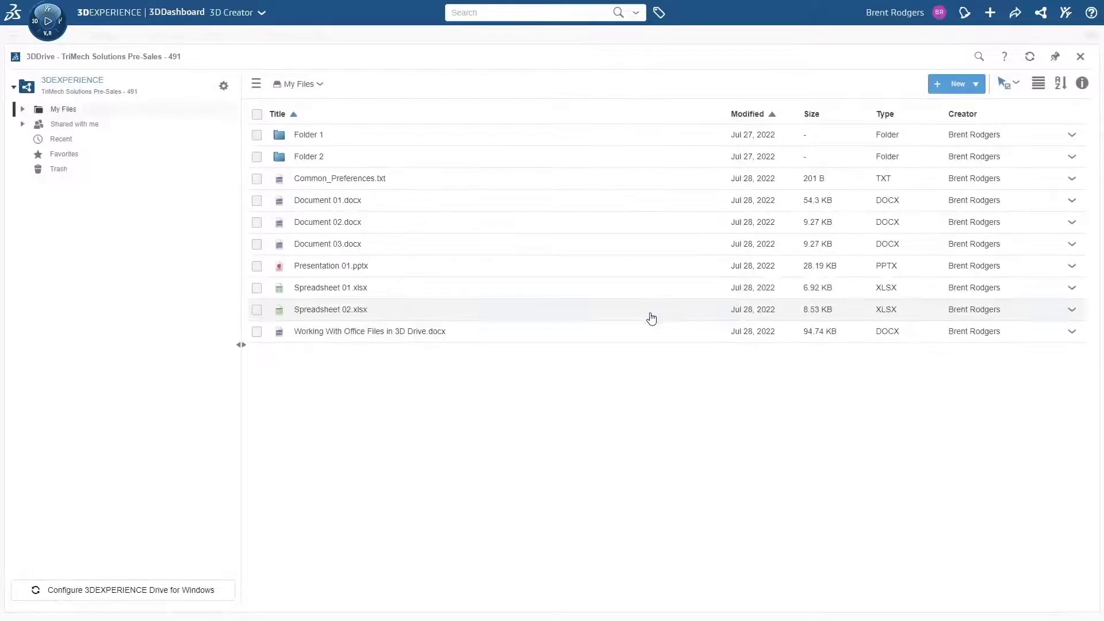
Select the seven Office files: Documents 01–03, Presentation 01, Spreadsheets 01–02, and Working With Office Files
{"action": "left_click", "coordinate": [257, 178]}
{"action": "left_click", "coordinate": [257, 222]}
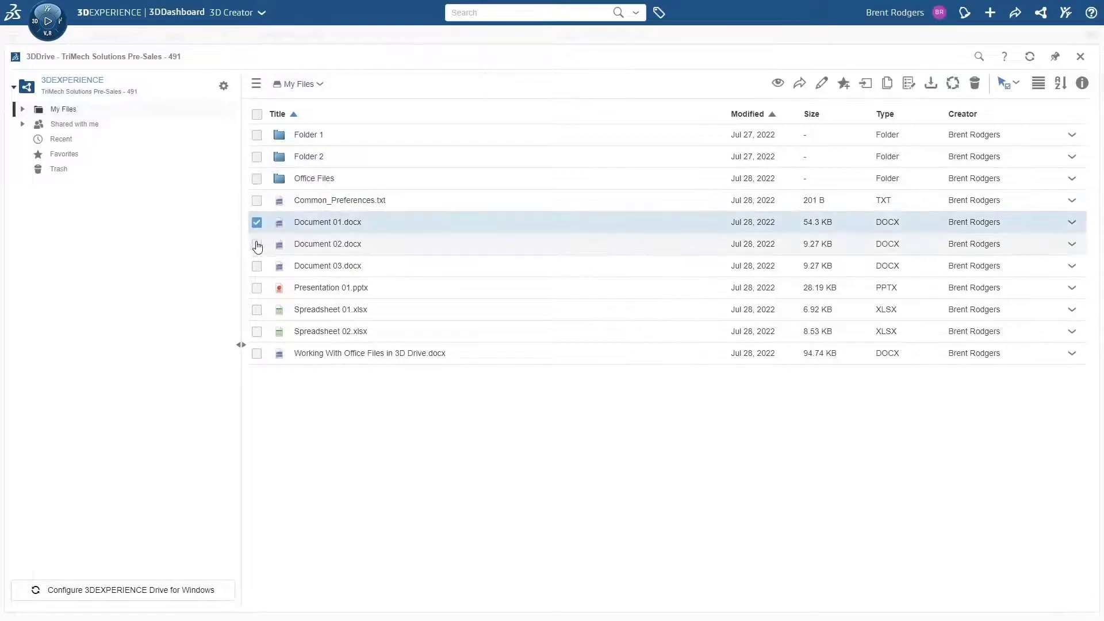
{"action": "left_click", "coordinate": [258, 243]}
{"action": "left_click", "coordinate": [257, 266]}
{"action": "left_click", "coordinate": [257, 287]}
{"action": "left_click", "coordinate": [258, 308]}
{"action": "left_click", "coordinate": [257, 331]}
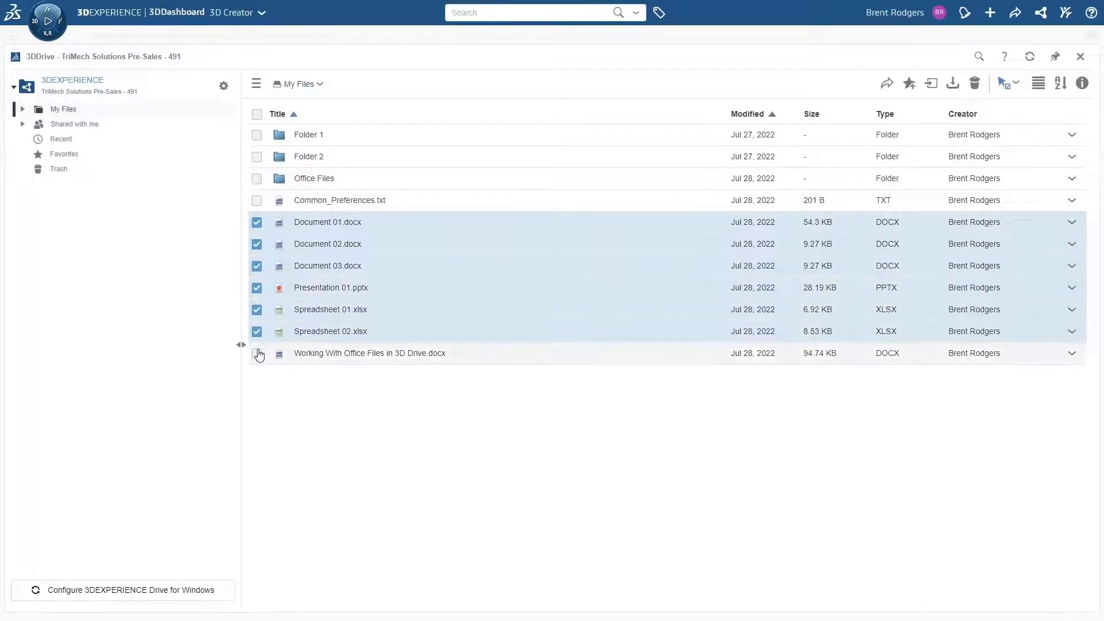
{"action": "left_click", "coordinate": [257, 353]}
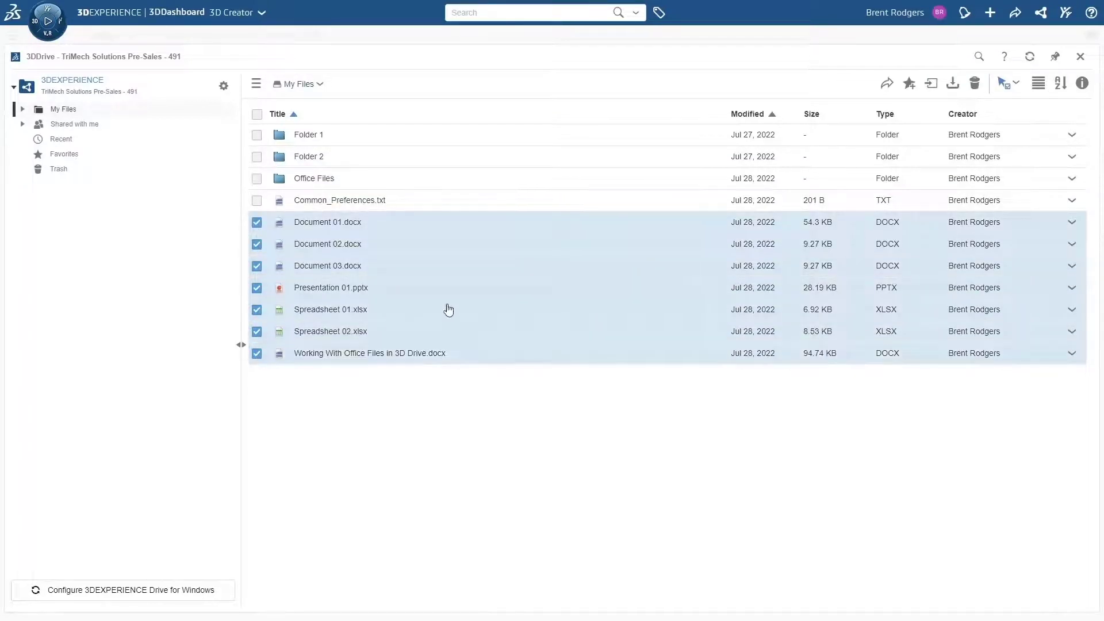
Move the selected files into Office Files and open that folder
{"action": "left_click", "coordinate": [931, 84]}
{"action": "left_click", "coordinate": [498, 207]}
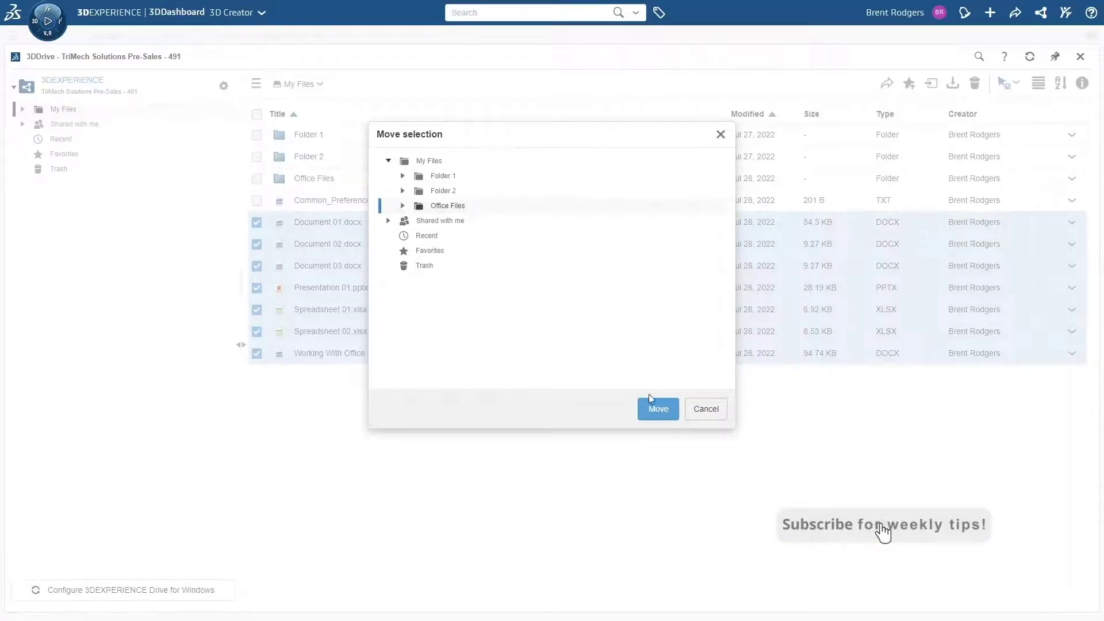
{"action": "left_click", "coordinate": [657, 408]}
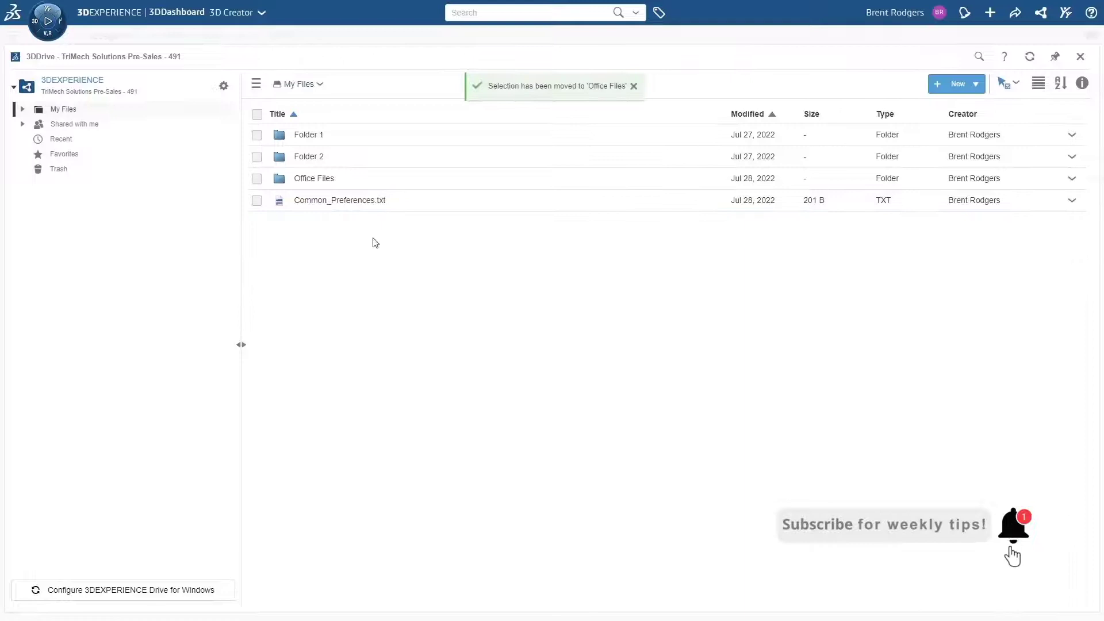
{"action": "double_click", "coordinate": [314, 177]}
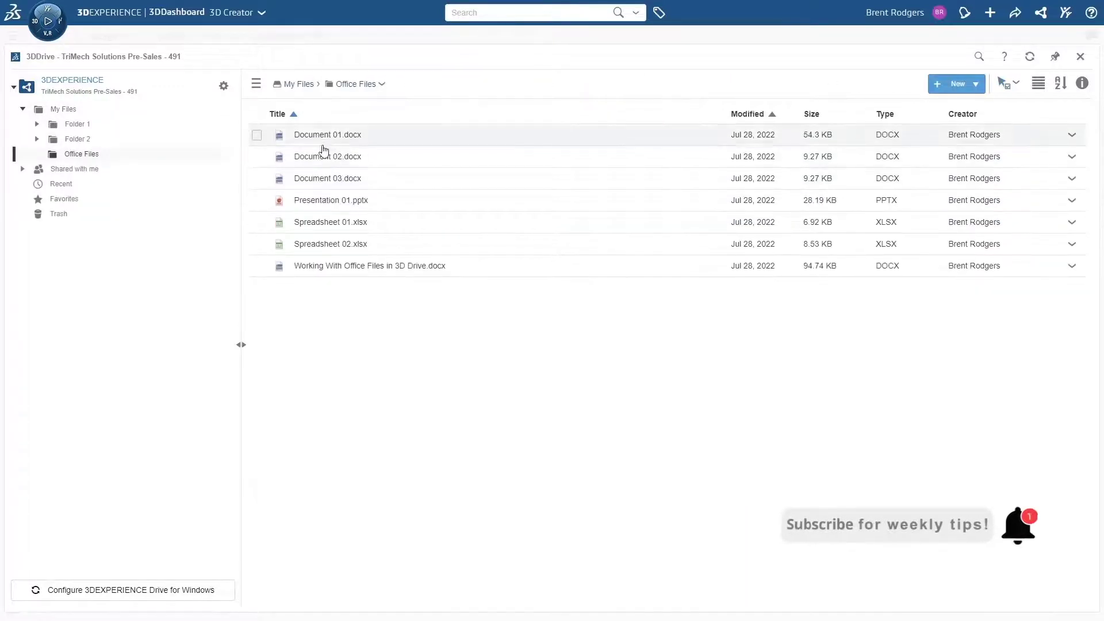
Preview 'Working With Office Files in 3D Drive.docx' to show its TriMech Website heading
{"action": "left_click", "coordinate": [327, 266]}
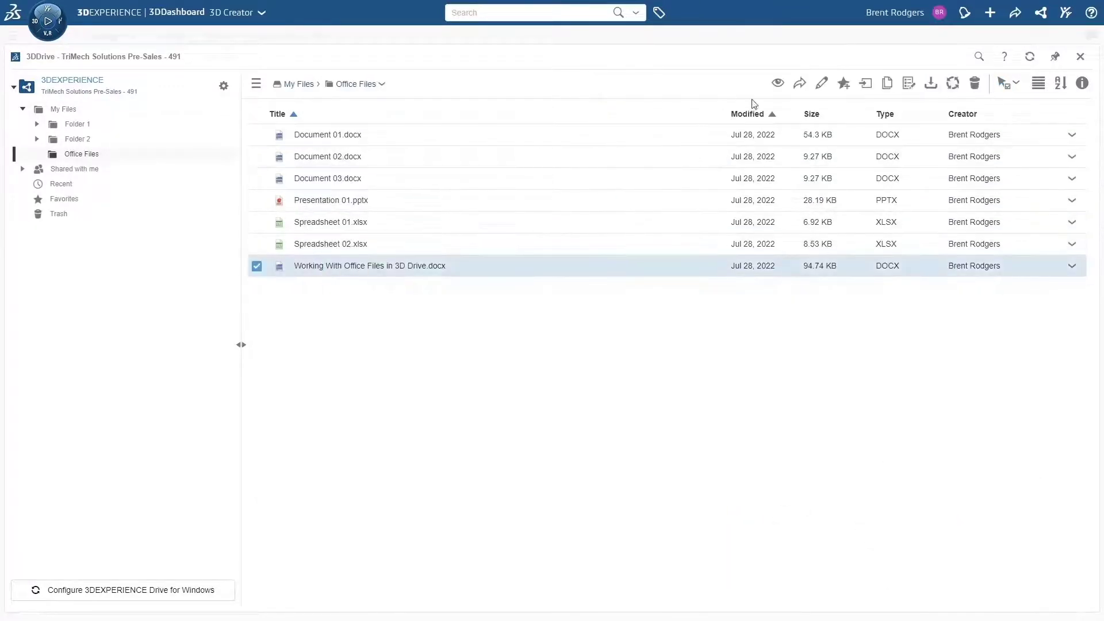
{"action": "left_click", "coordinate": [777, 84]}
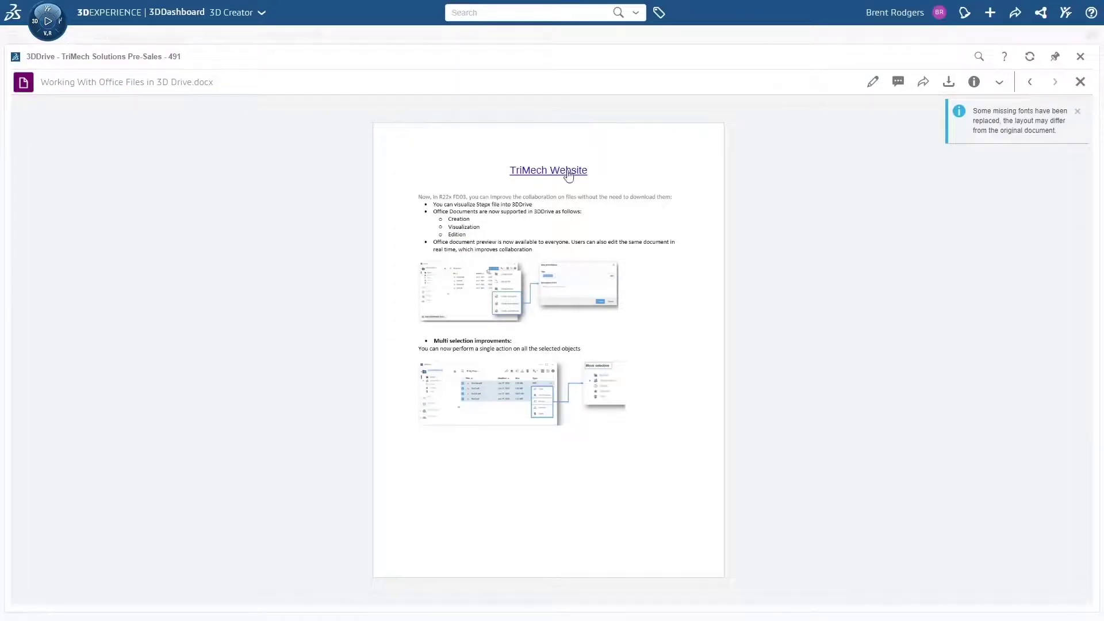
{"action": "scroll", "coordinate": [545, 206], "scroll_direction": "up", "scroll_amount": 1}
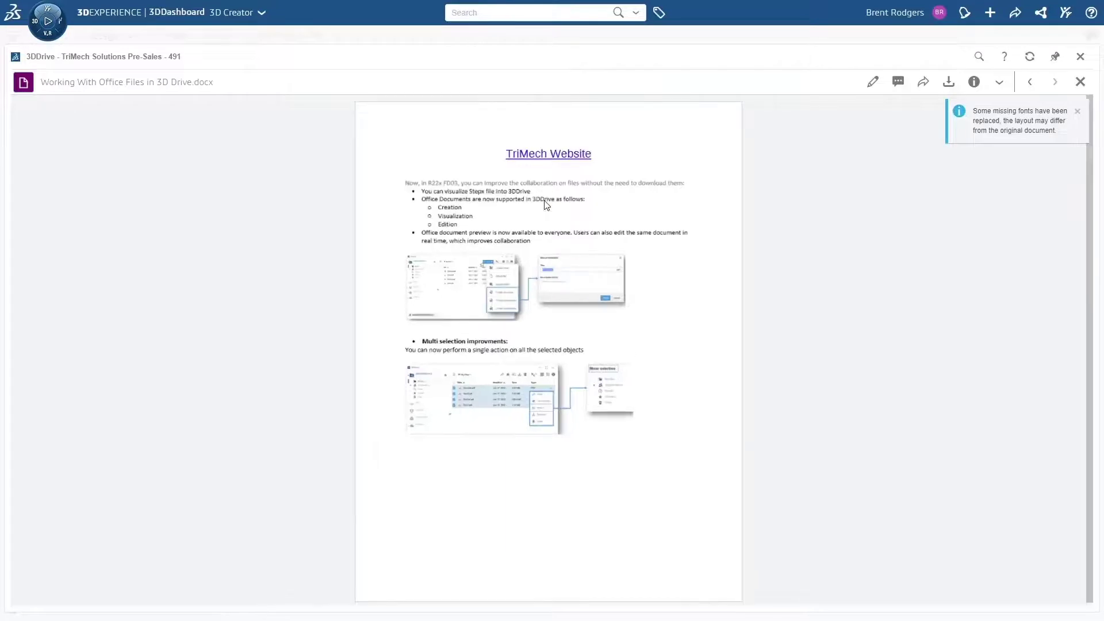